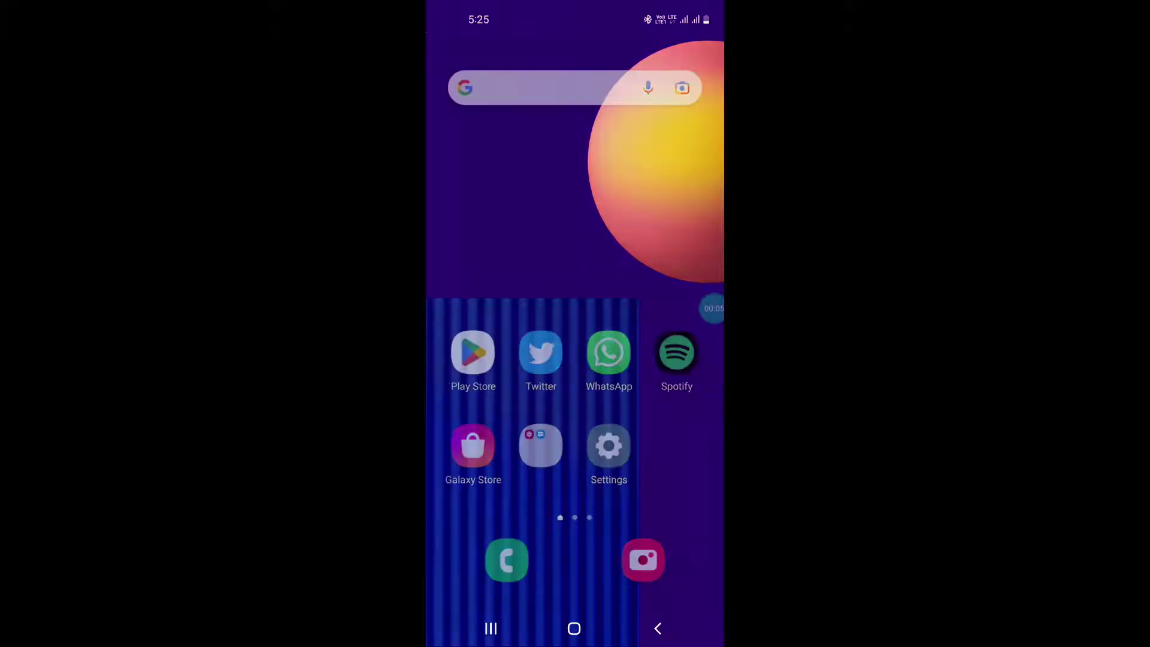
- Bring Telegram back from the recent apps to its chat list
left_click(490, 627)
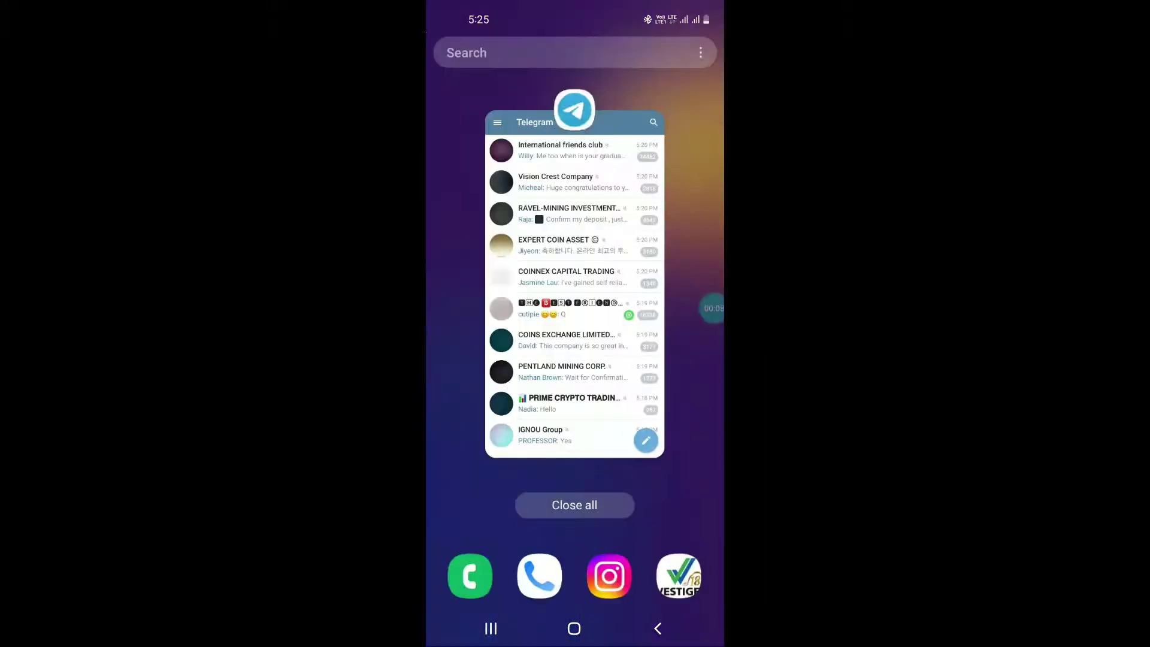
left_click(574, 271)
scroll(575, 342, "down", 3)
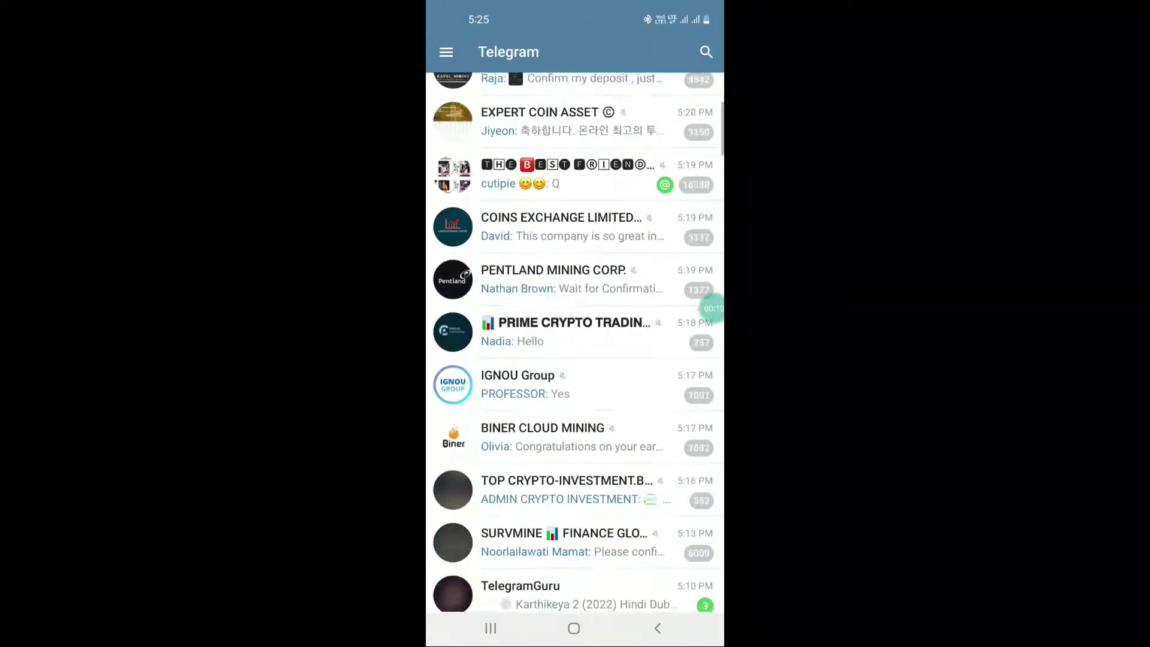
scroll(575, 342, "down", 3)
scroll(576, 342, "down", 3)
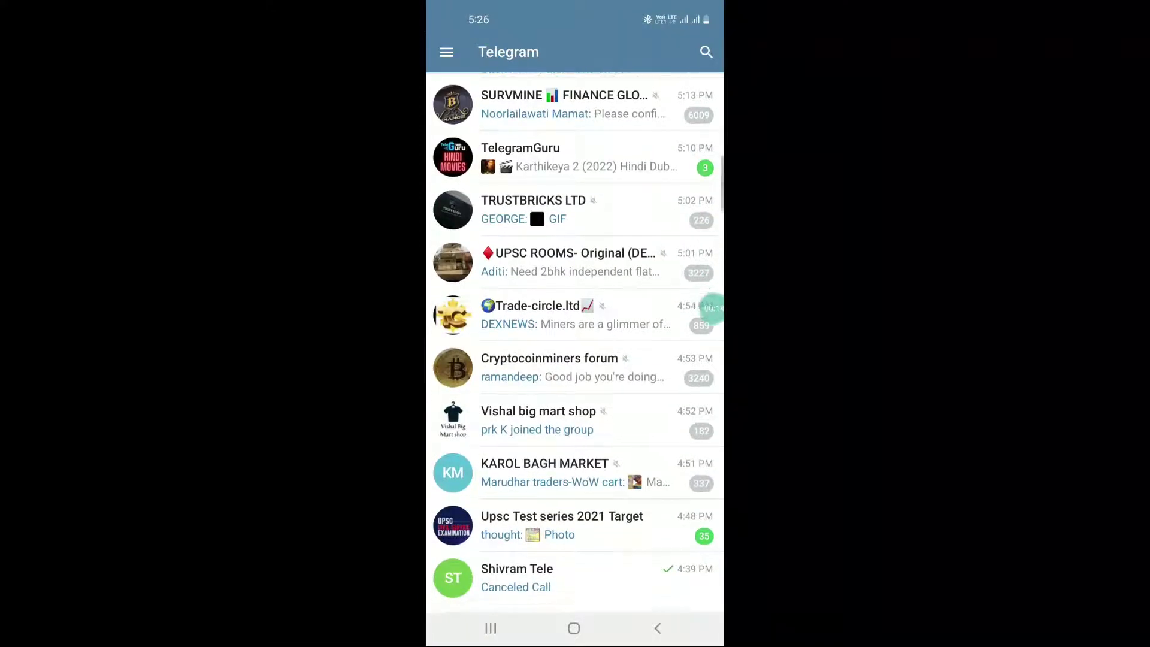
scroll(575, 341, "down", 1)
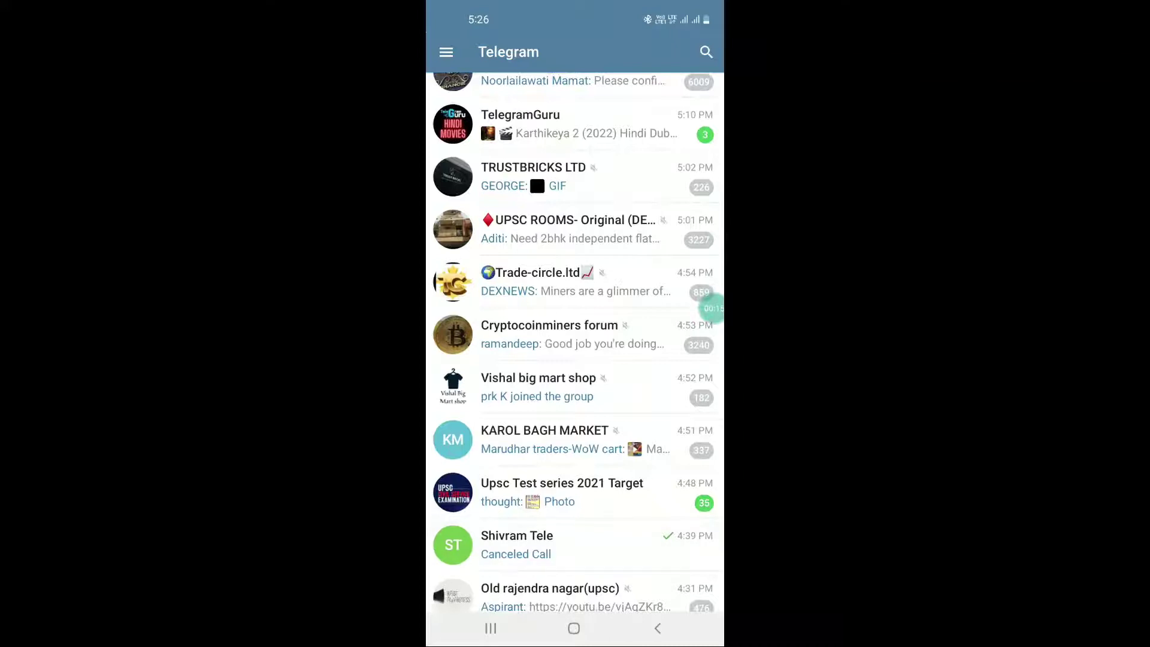
- Open the ST chat whose last message is 'Canceled Call'
left_click(557, 544)
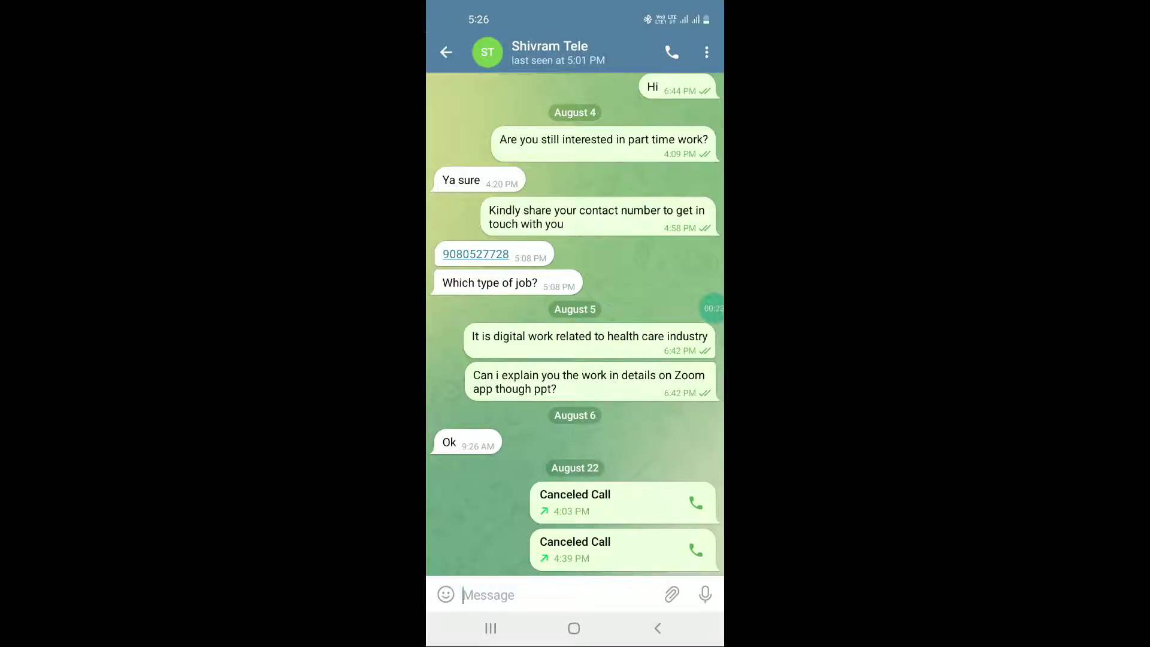
- Place a call to this contact from the chat header
left_click(670, 52)
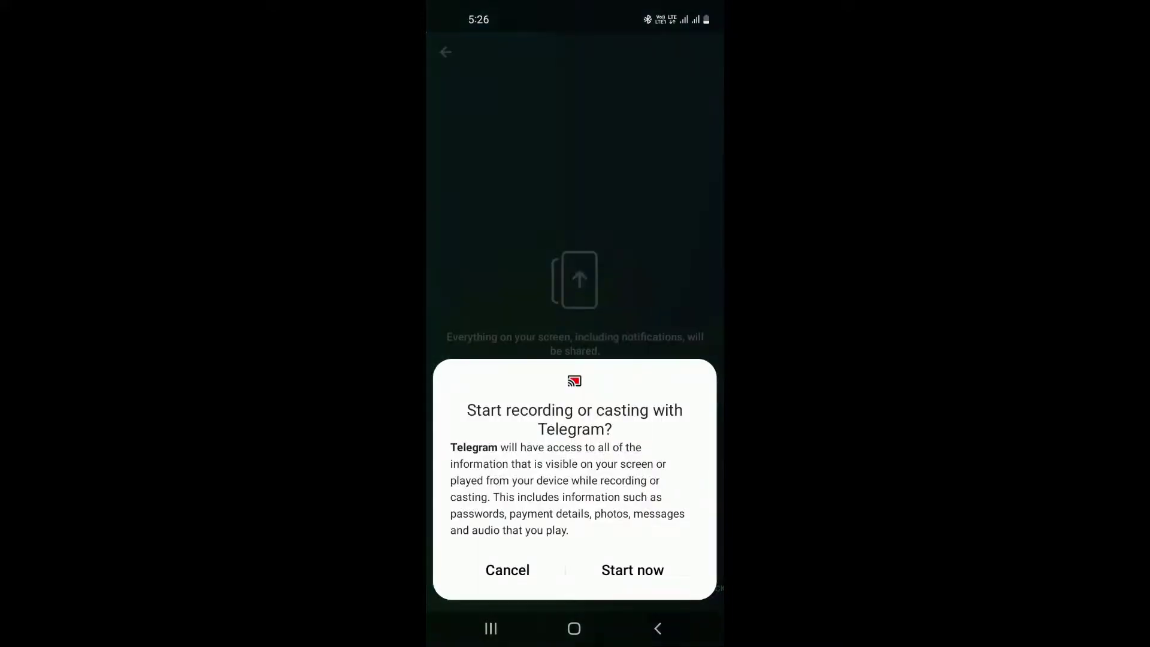
- Allow screen capture with 'Start now' so the call shares the screen
left_click(632, 570)
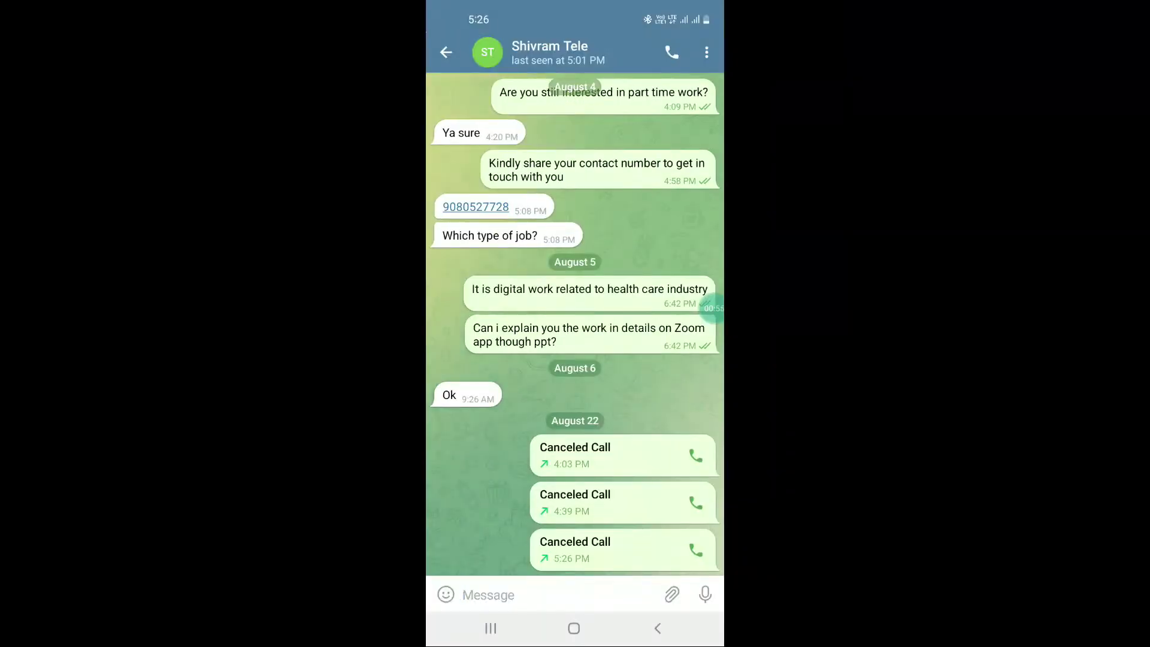
- Leave Telegram for the Android home screen
left_click(573, 628)
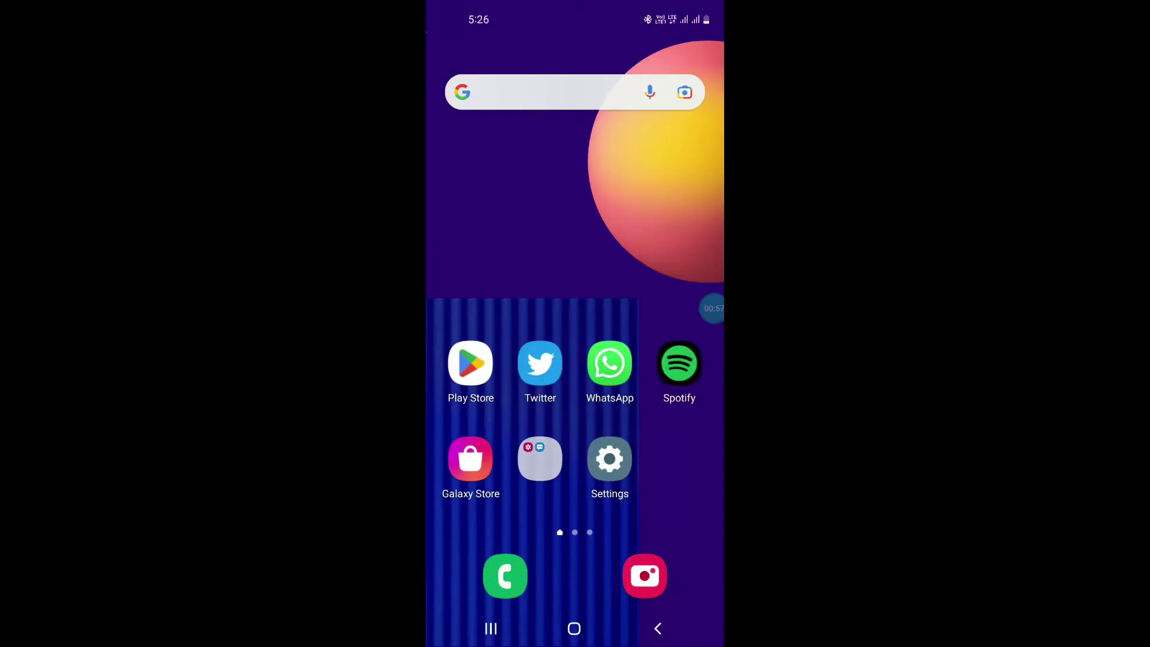